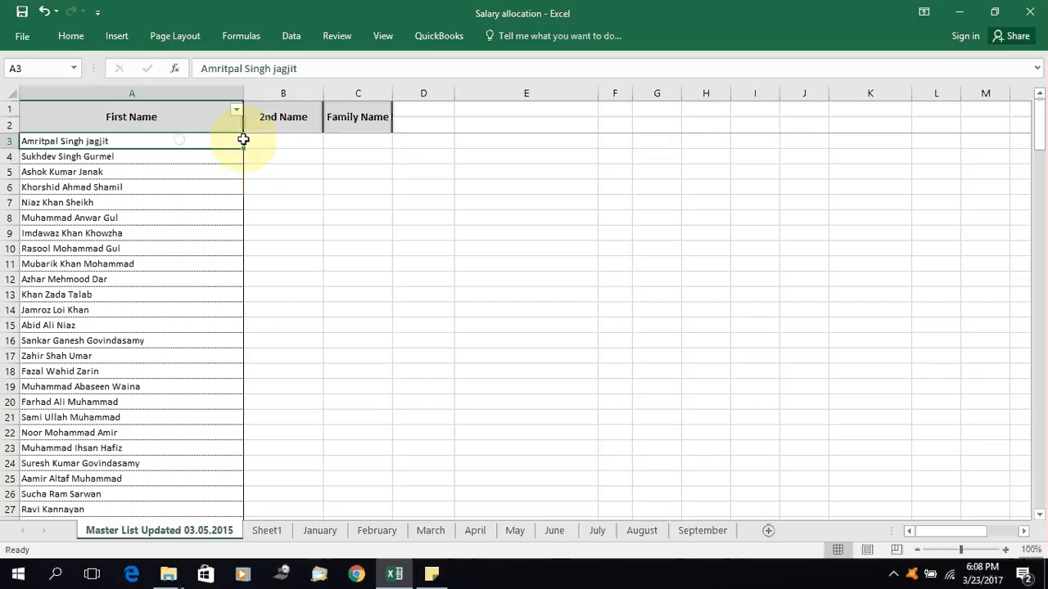
click(281, 145)
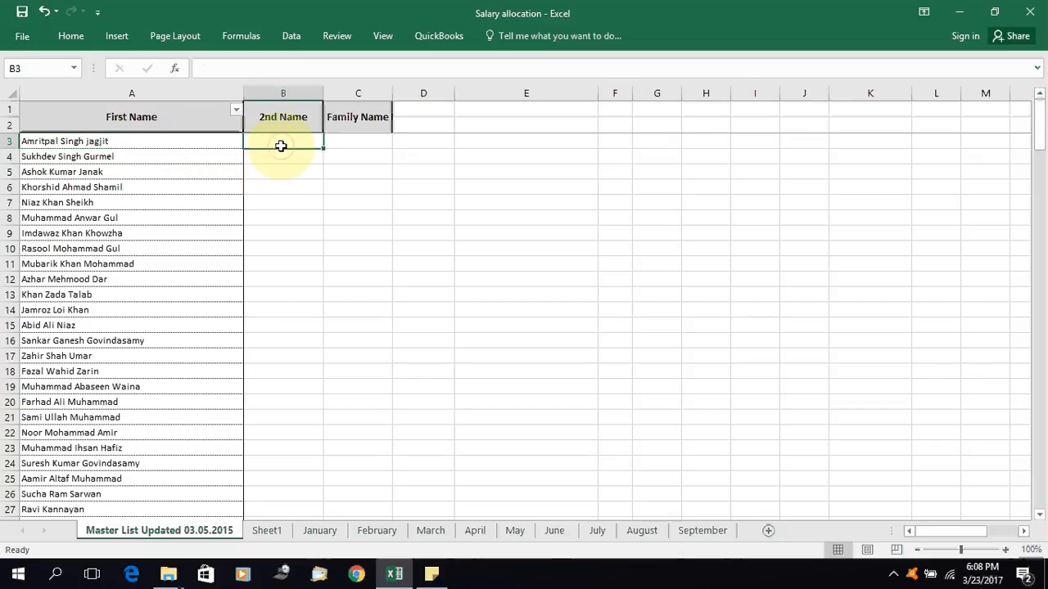
click(339, 142)
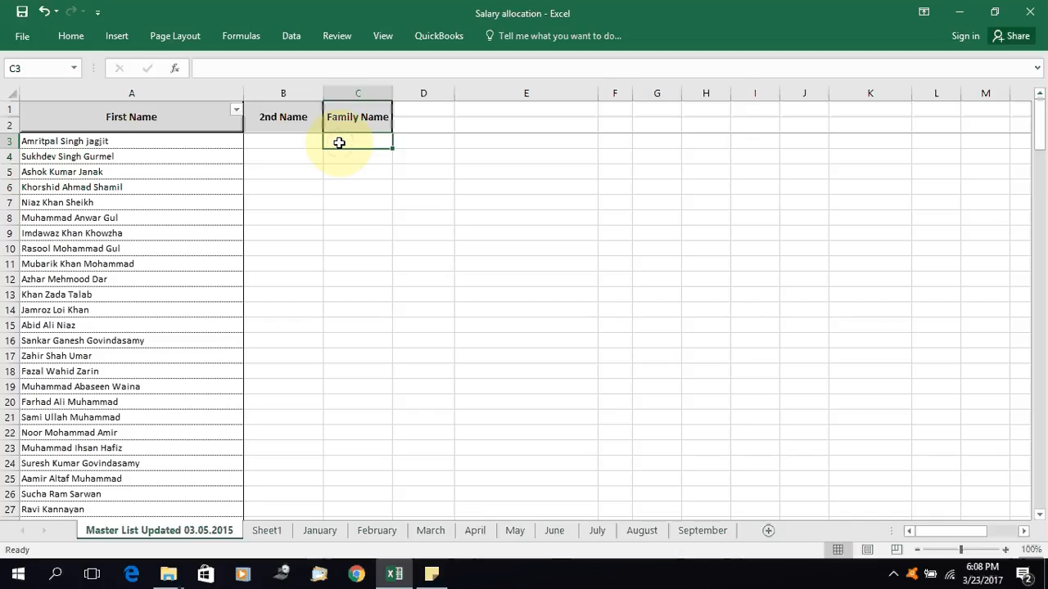
key(Left)
key(Left)
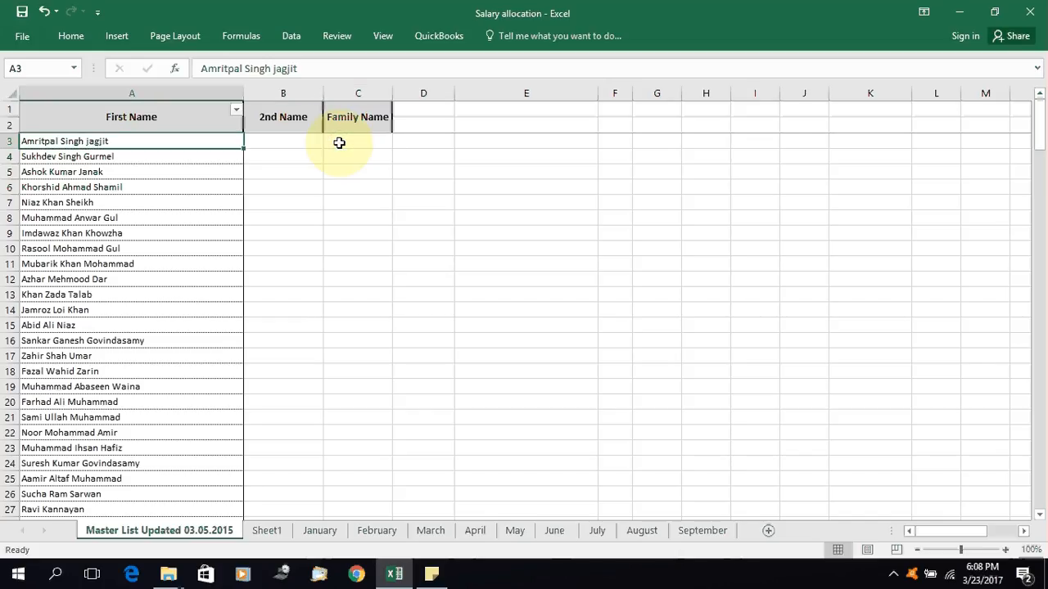
key(Right)
key(Right)
key(Right)
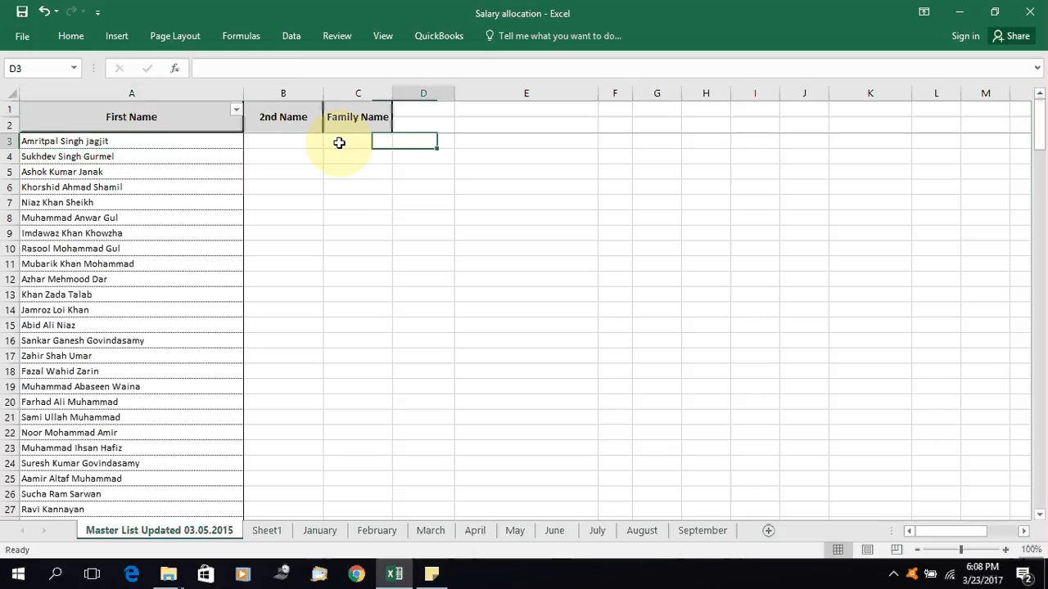
key(Left)
key(Left)
key(Left)
key(Up)
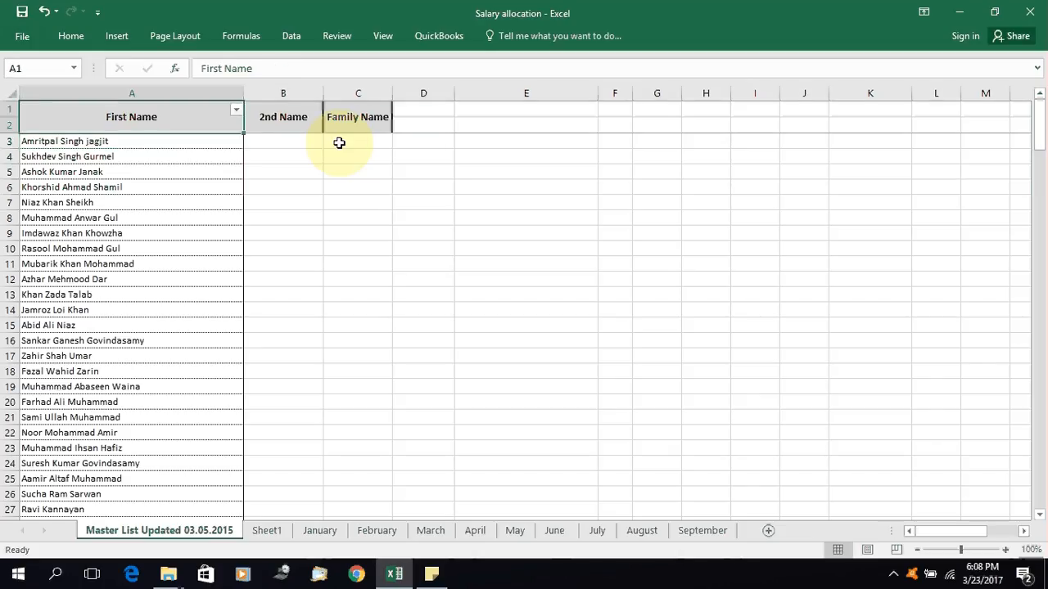
key(Down)
key(Up)
Step: Split the full names in A3:A199 into separate columns with Text to Columns, delimited by Space only
key(Down)
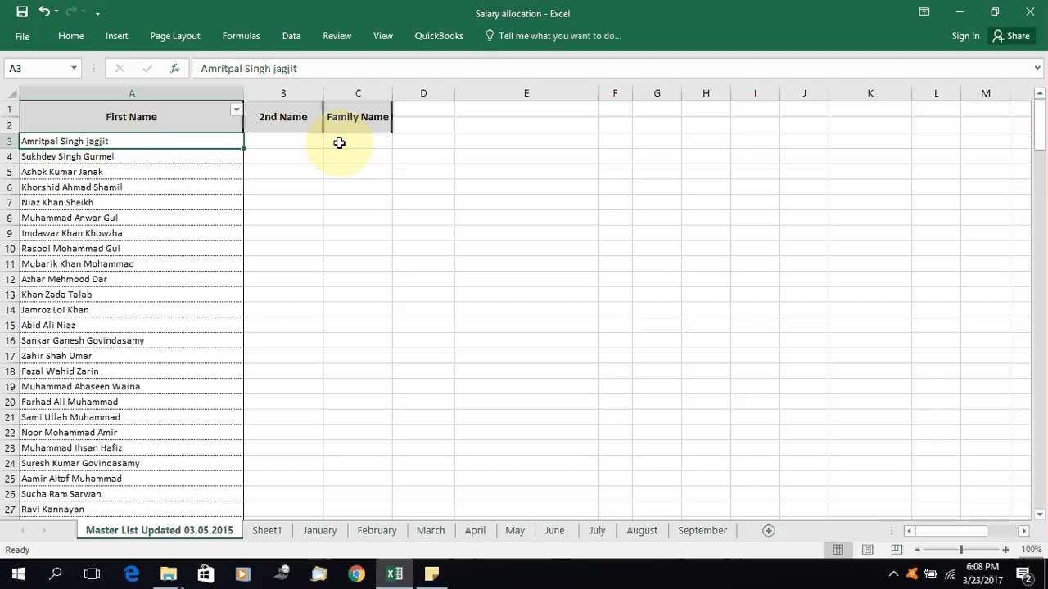
key(ctrl+shift+Down)
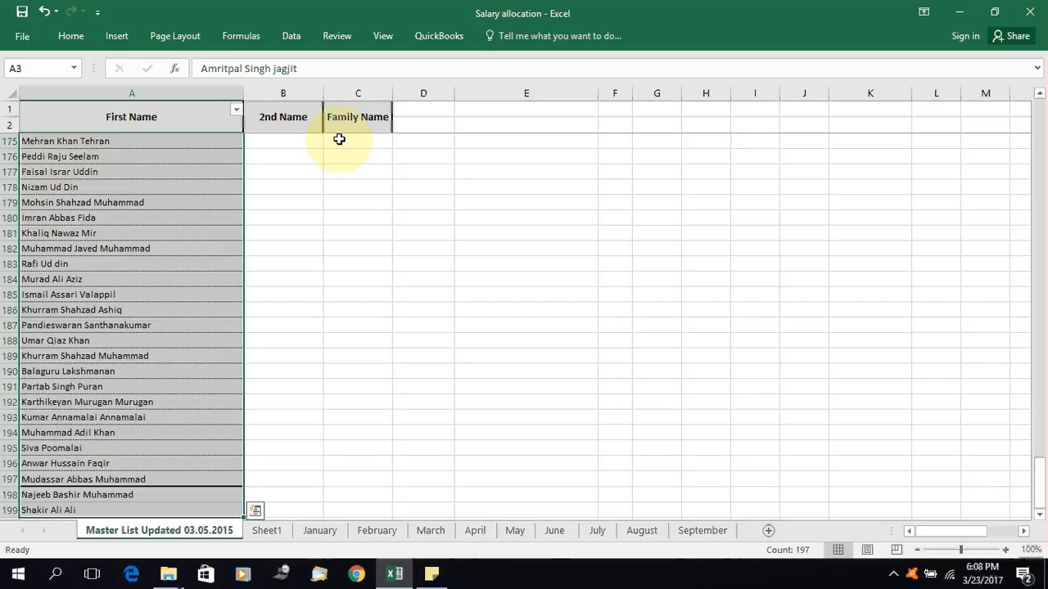
click(292, 36)
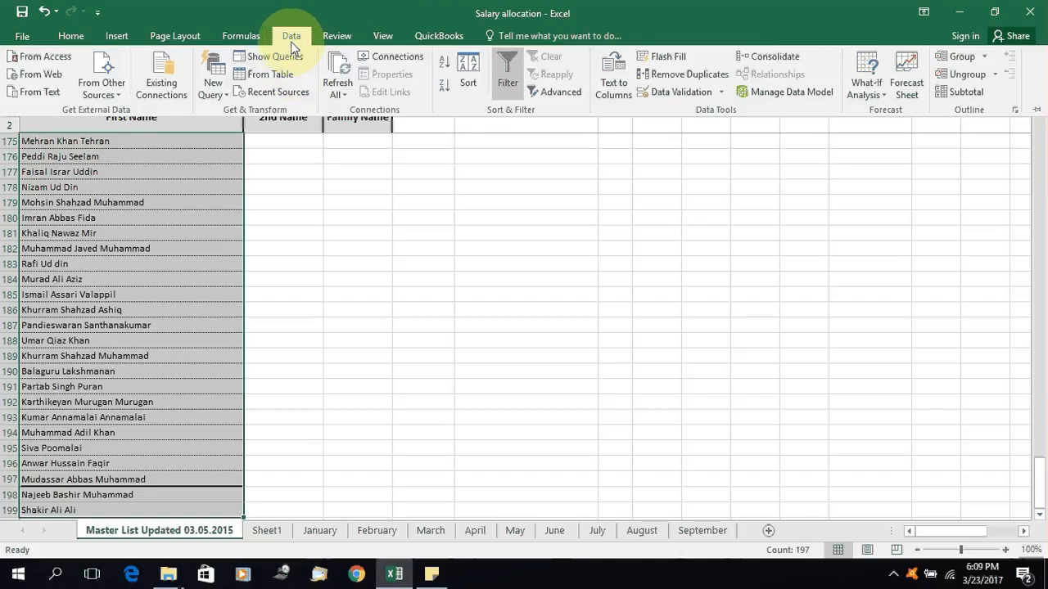
click(291, 37)
click(291, 39)
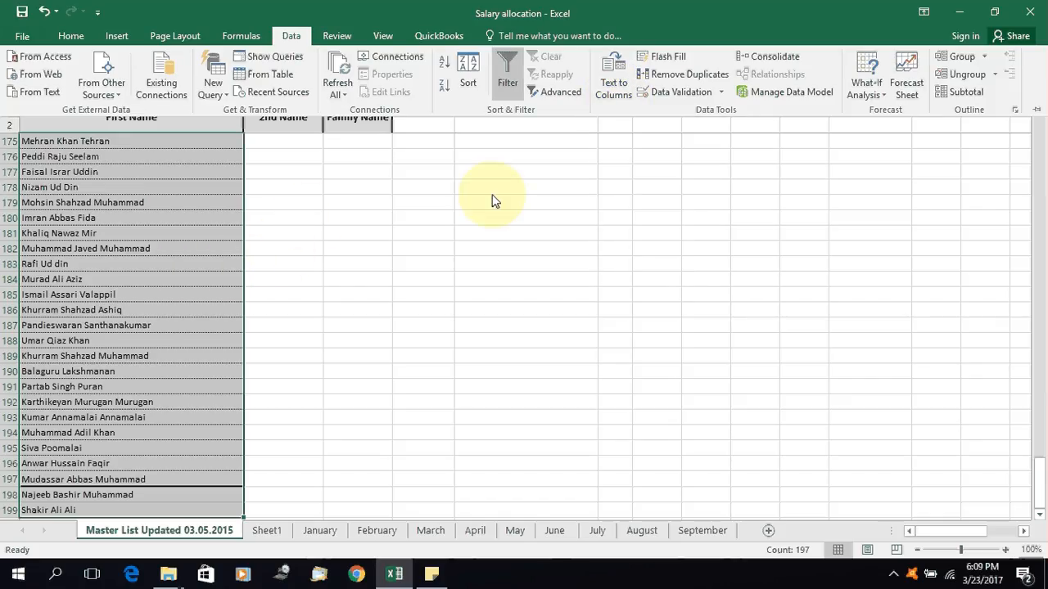
click(618, 99)
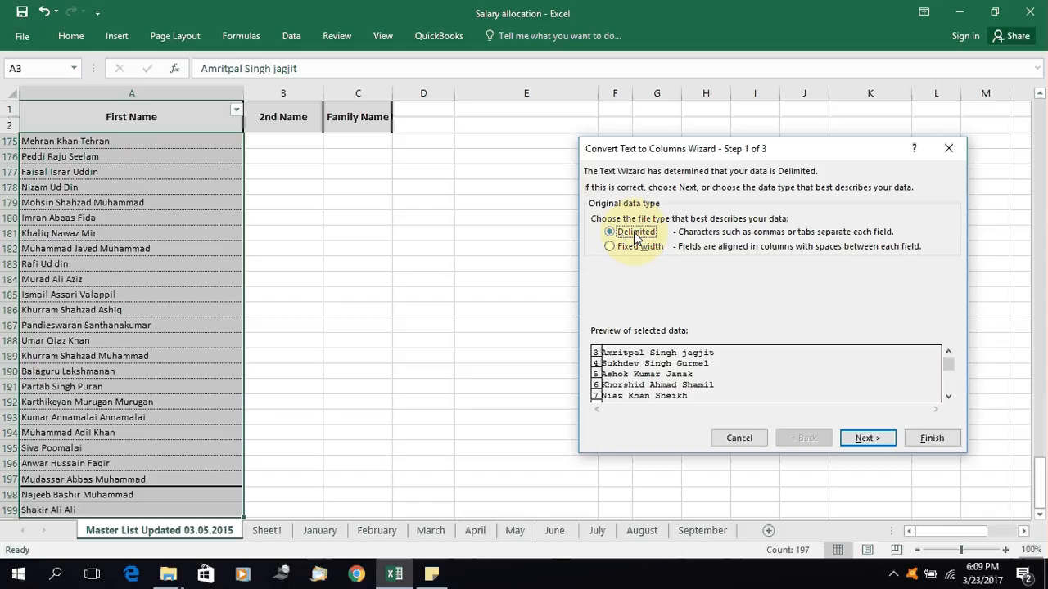
click(868, 439)
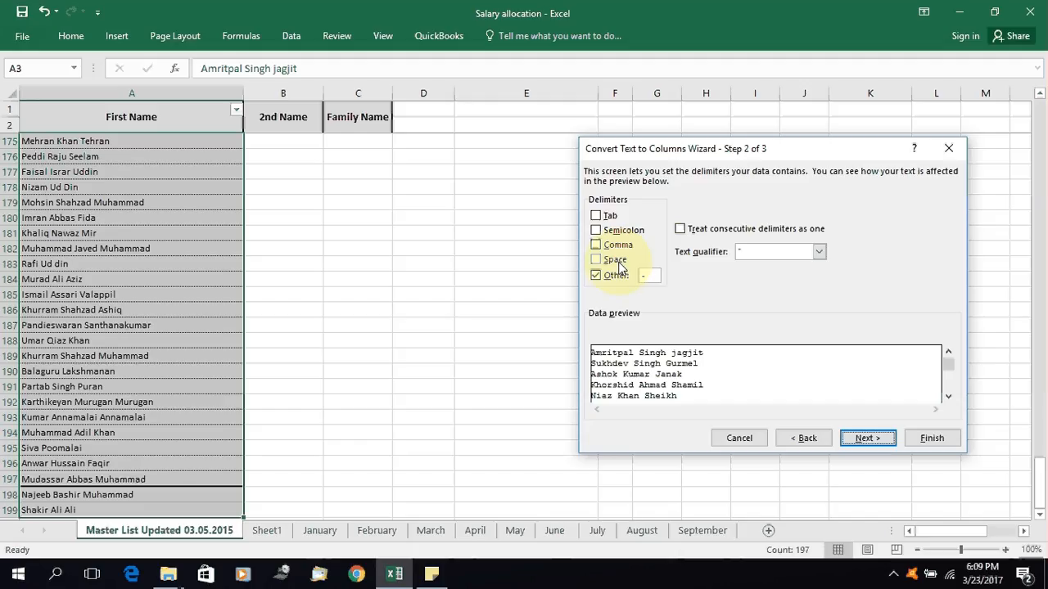
click(601, 261)
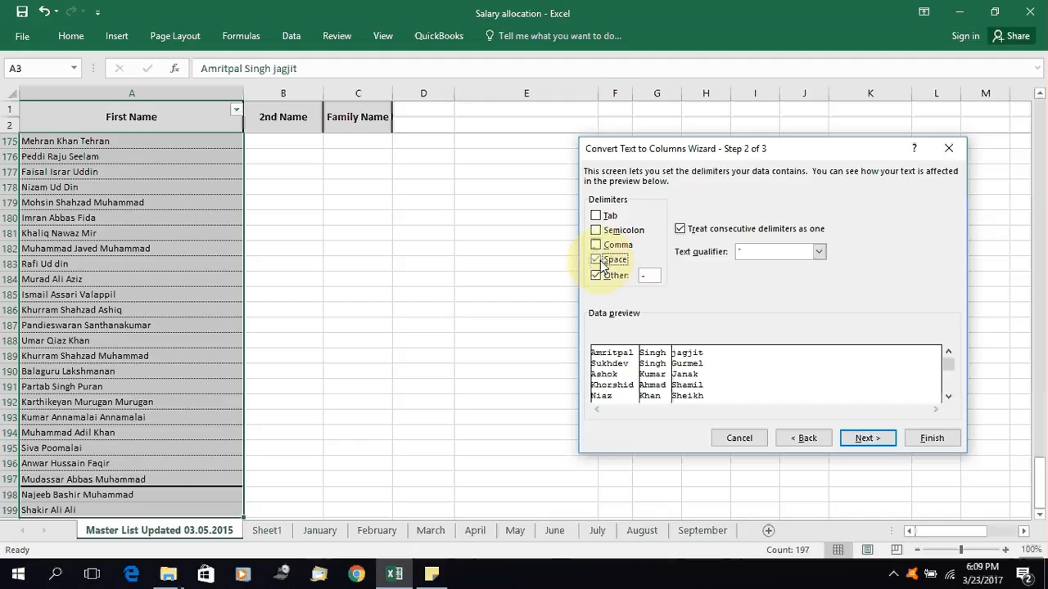
click(596, 275)
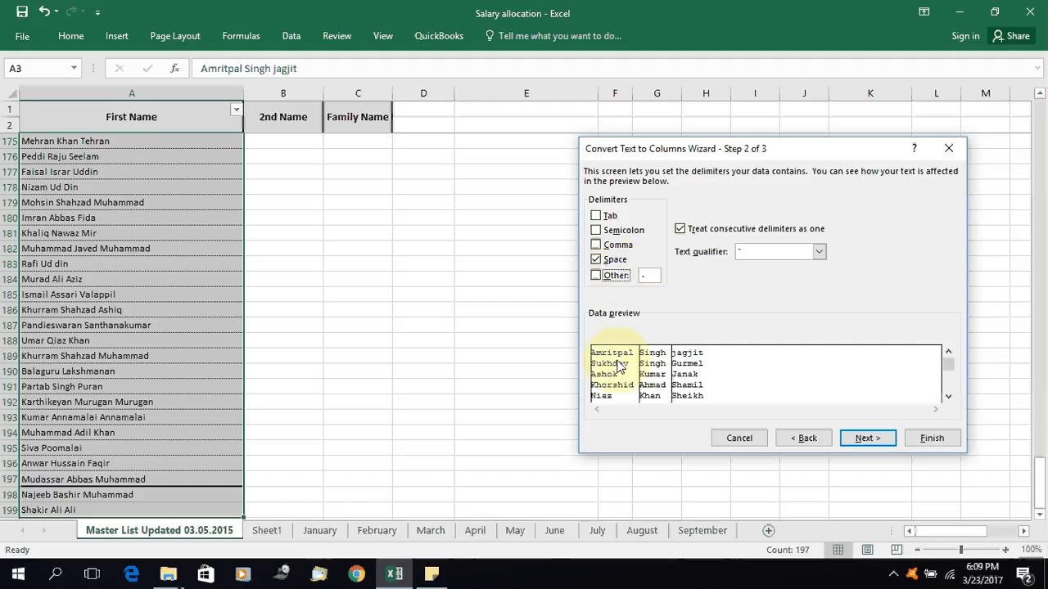
click(595, 260)
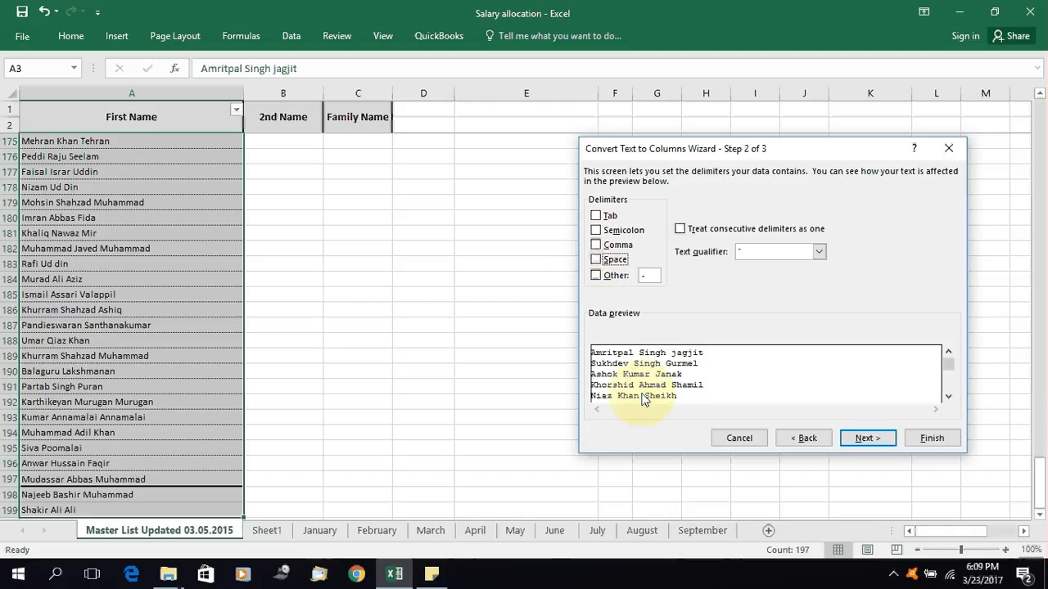
click(596, 260)
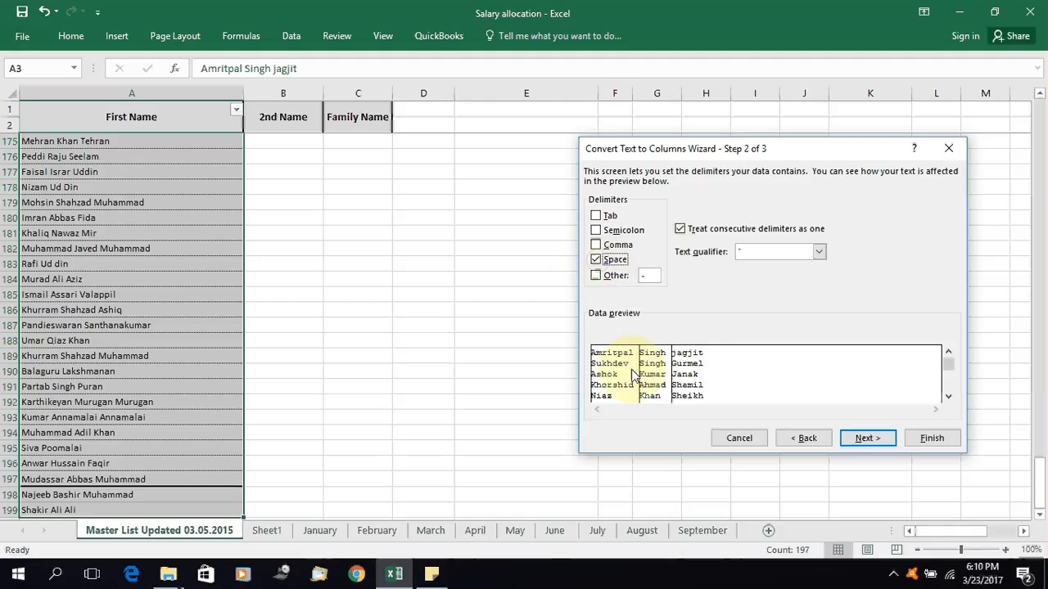
click(930, 440)
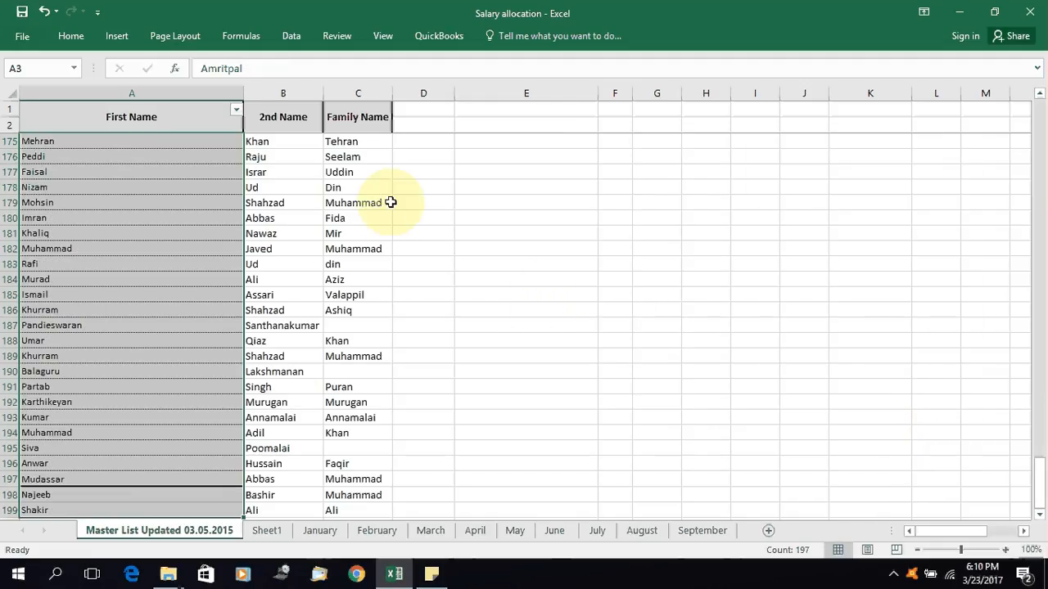
Step: Auto-fit the widths of columns C and B, and undo the split of the names
double_click(394, 93)
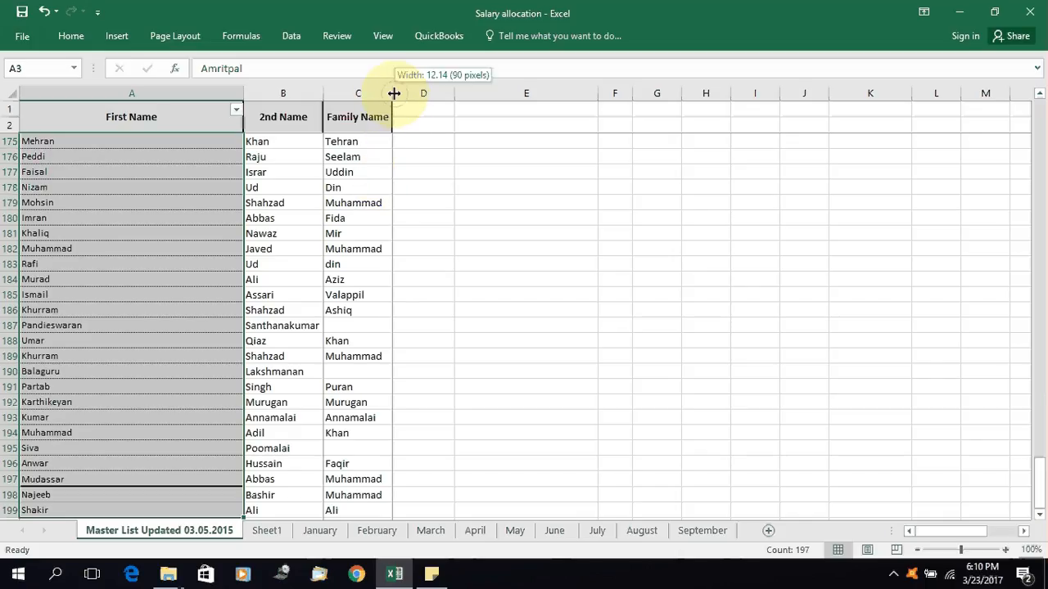
double_click(321, 90)
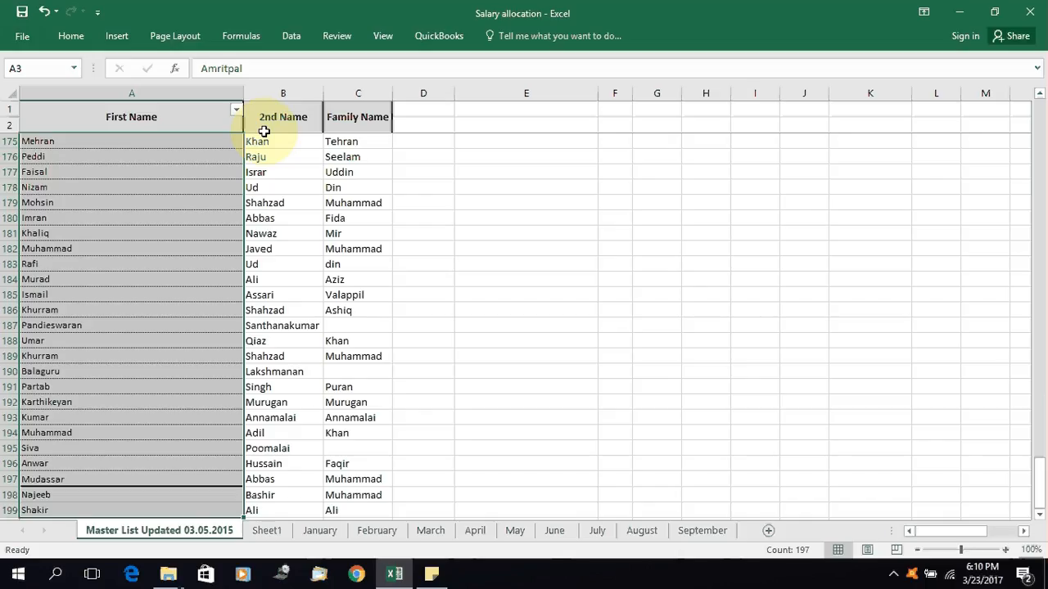
key(ctrl+BackSpace)
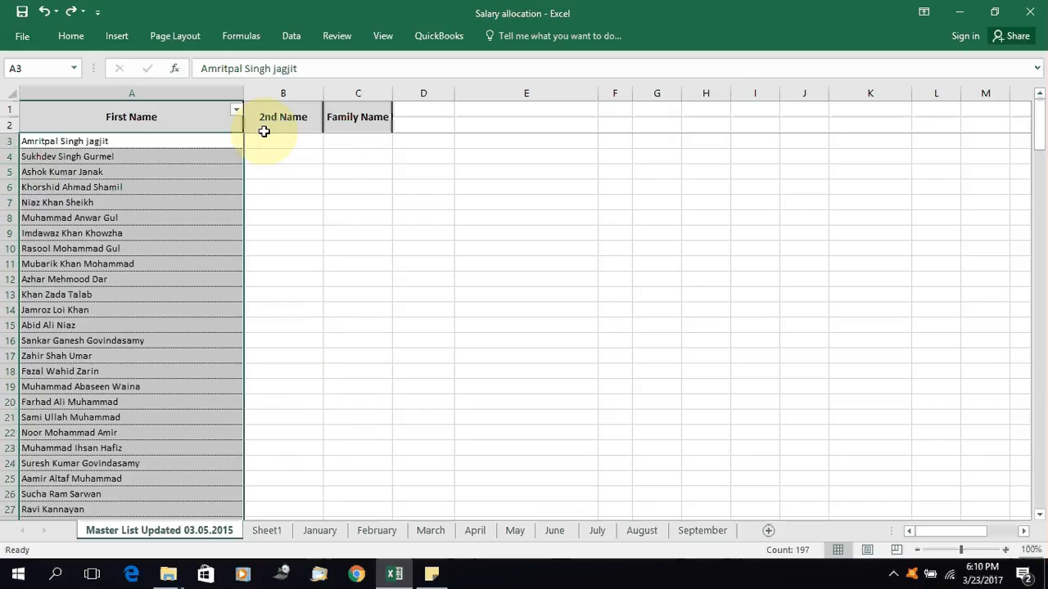
Step: Replace every space in the names in A3:A199 with a hyphen (-)
click(193, 157)
key(Up)
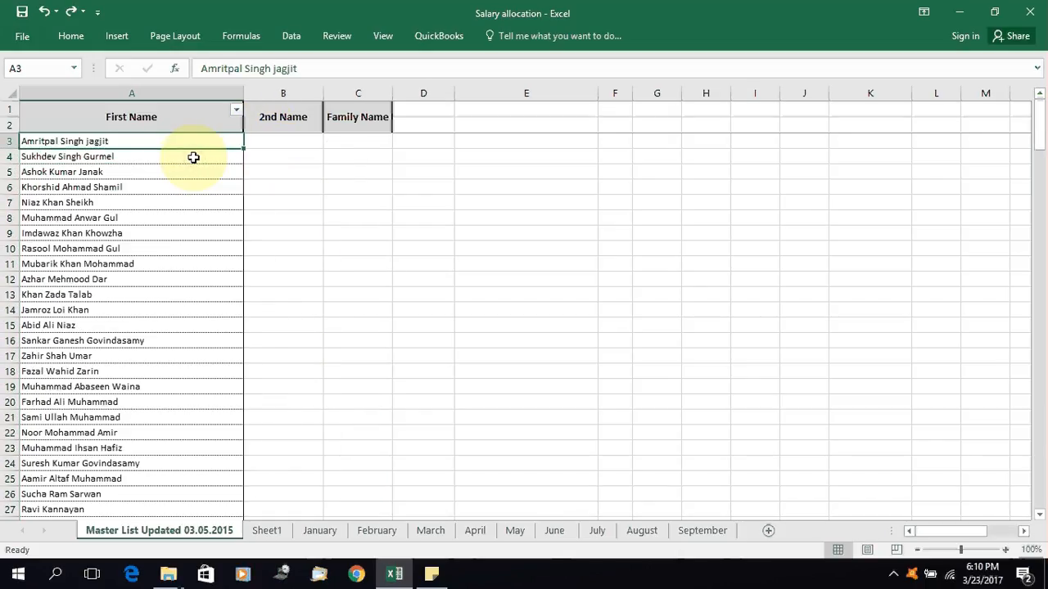
key(ctrl+shift+Down)
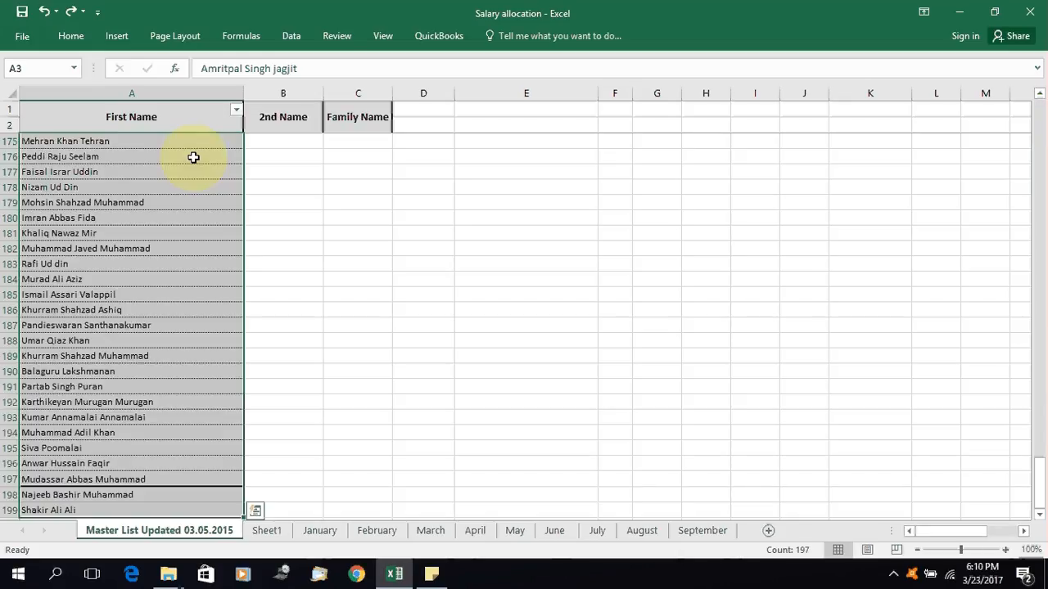
key(ctrl+f)
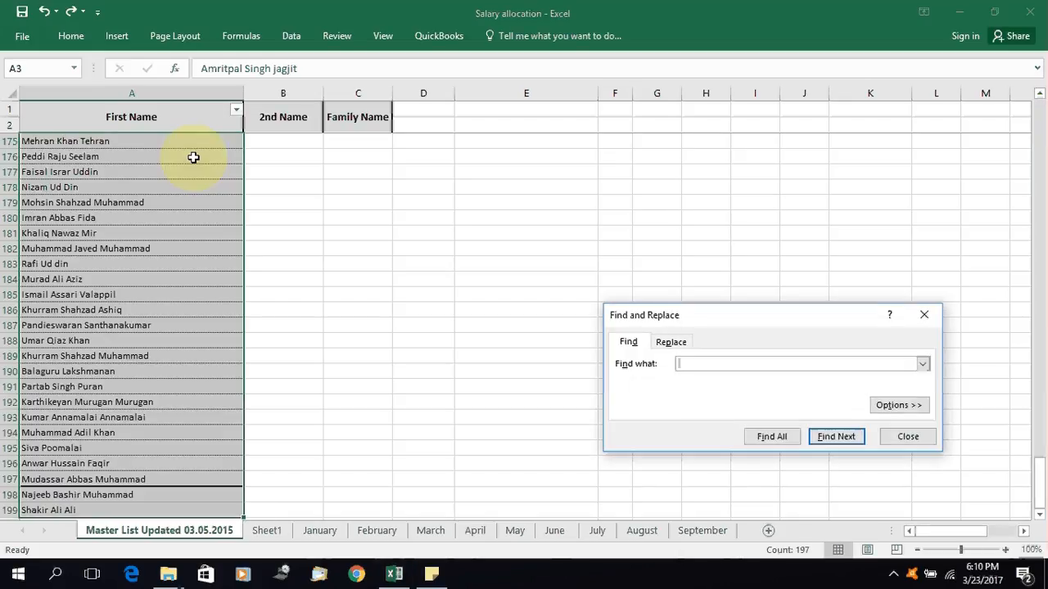
click(669, 344)
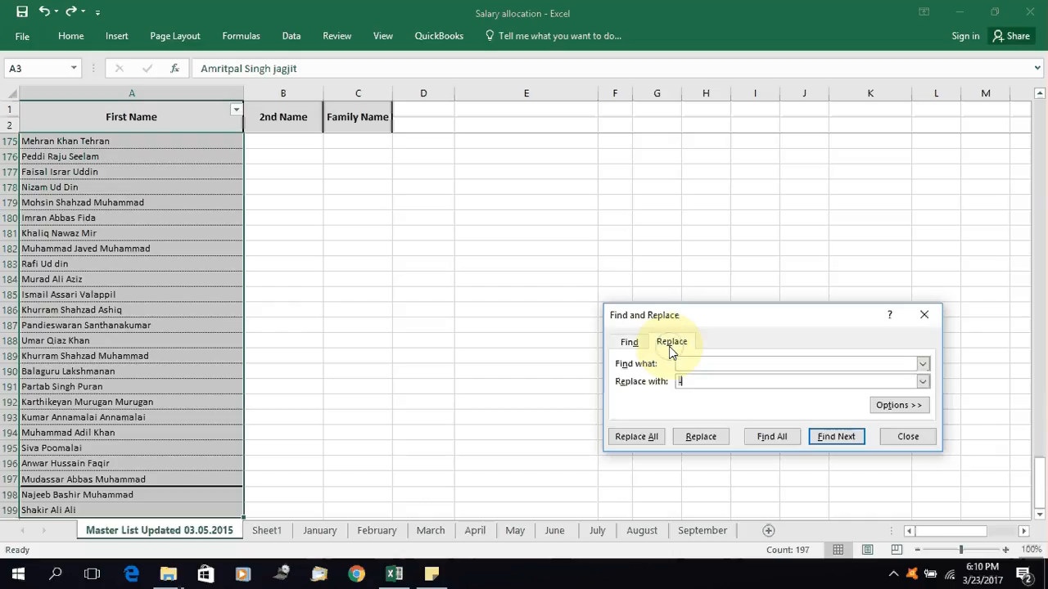
click(659, 444)
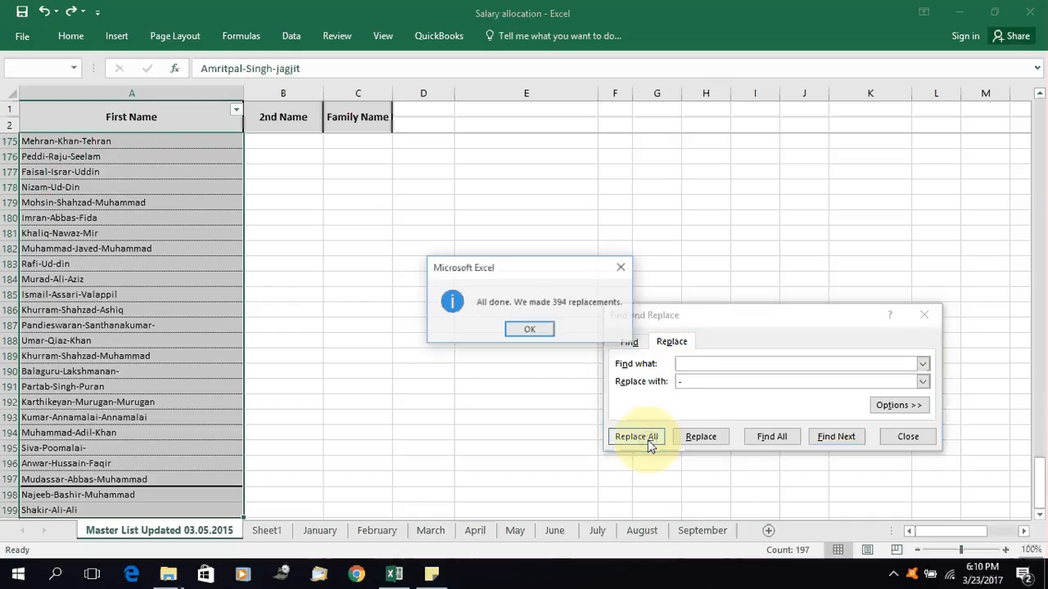
click(533, 332)
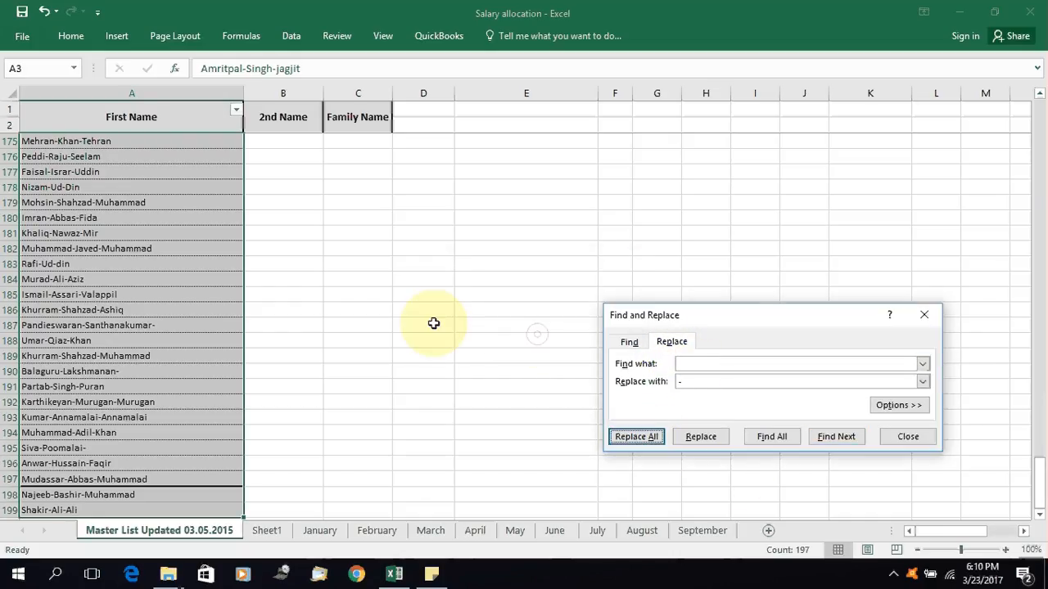
Step: Examine the replaced separators in the names at the start of the First Name column
click(107, 236)
key(ctrl+Up)
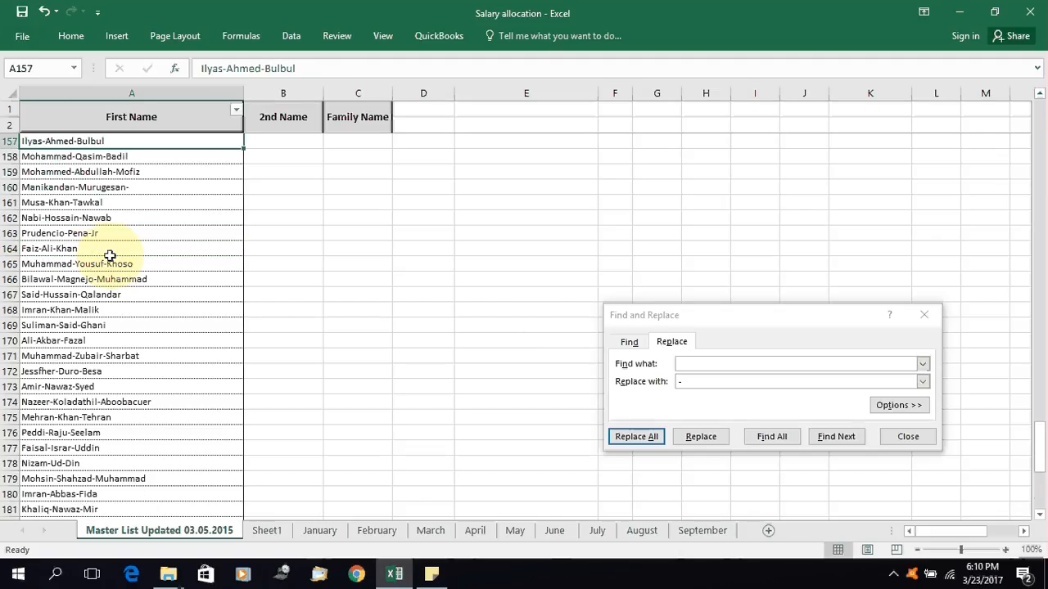
key(ctrl+Up)
key(ctrl+Up)
scroll(109, 255, up, 3)
key(Down)
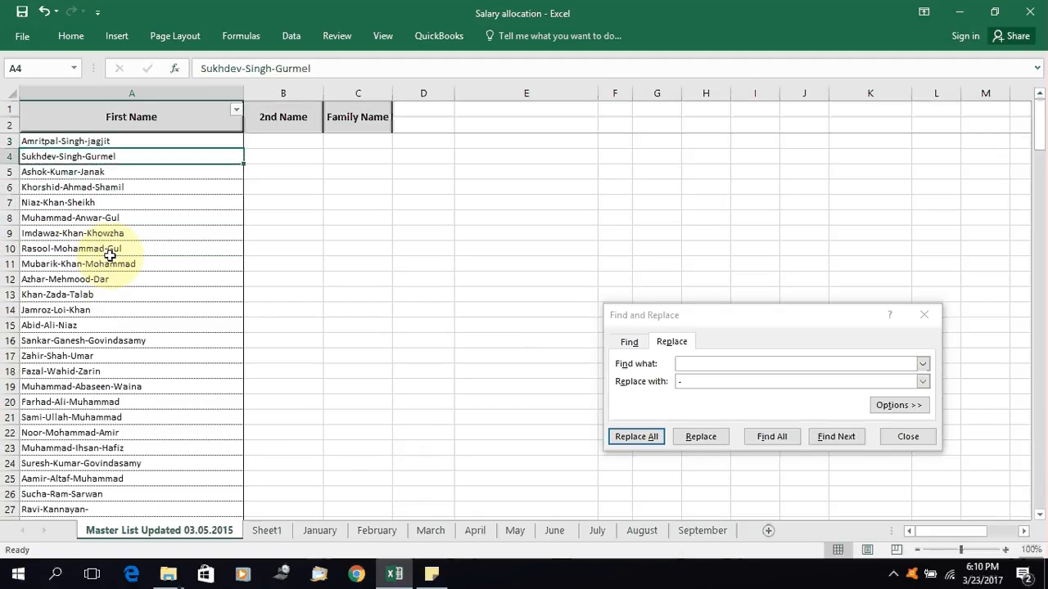
key(Up)
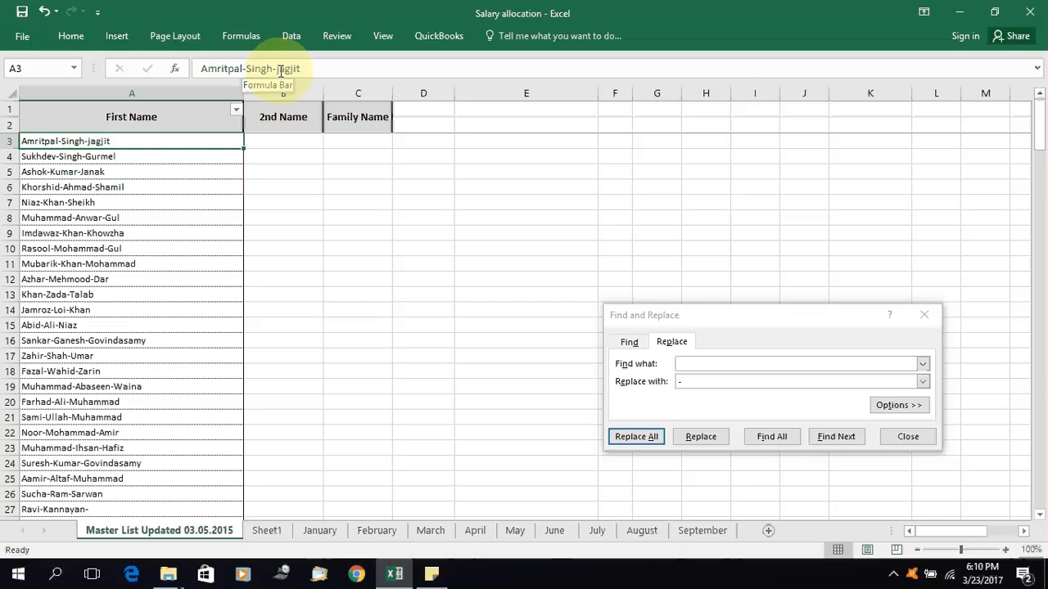
key(Down)
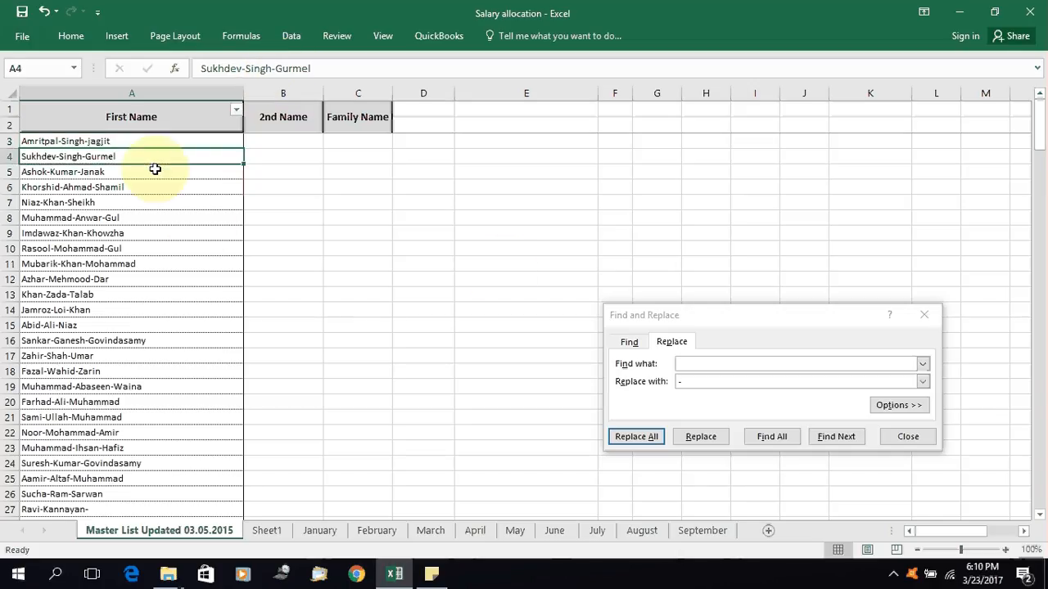
Step: Close Find and Replace and start a Delimited Text to Columns conversion on the names in A3:A199
key(Up)
key(ctrl+shift+Down)
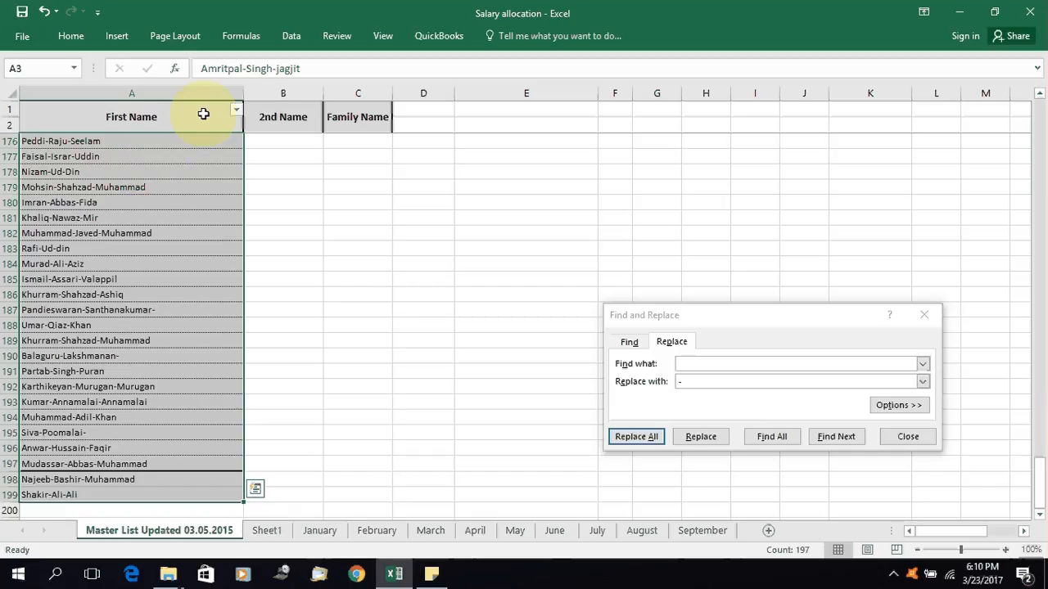
click(922, 316)
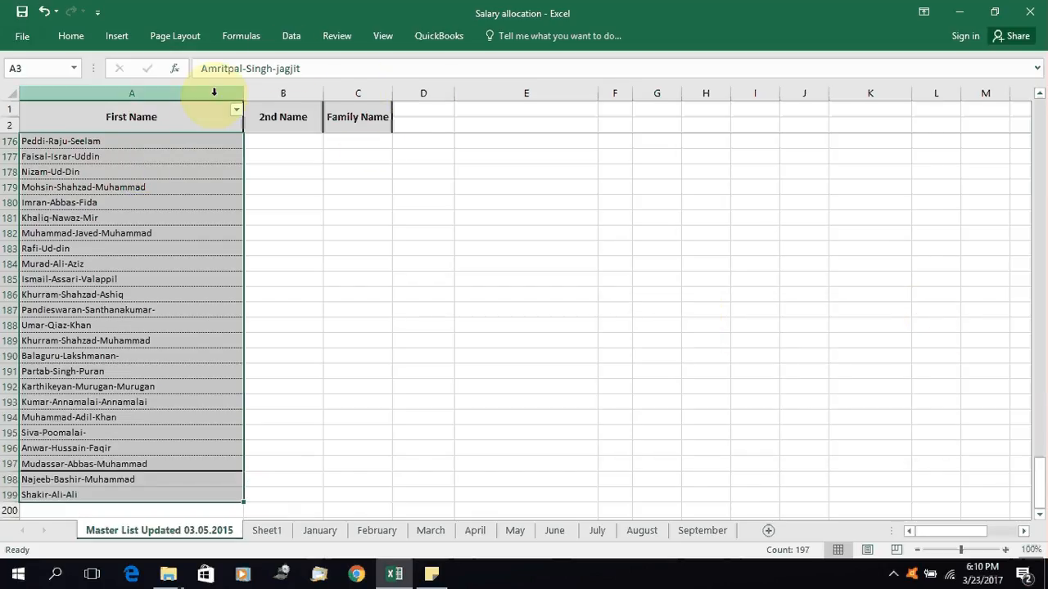
click(288, 36)
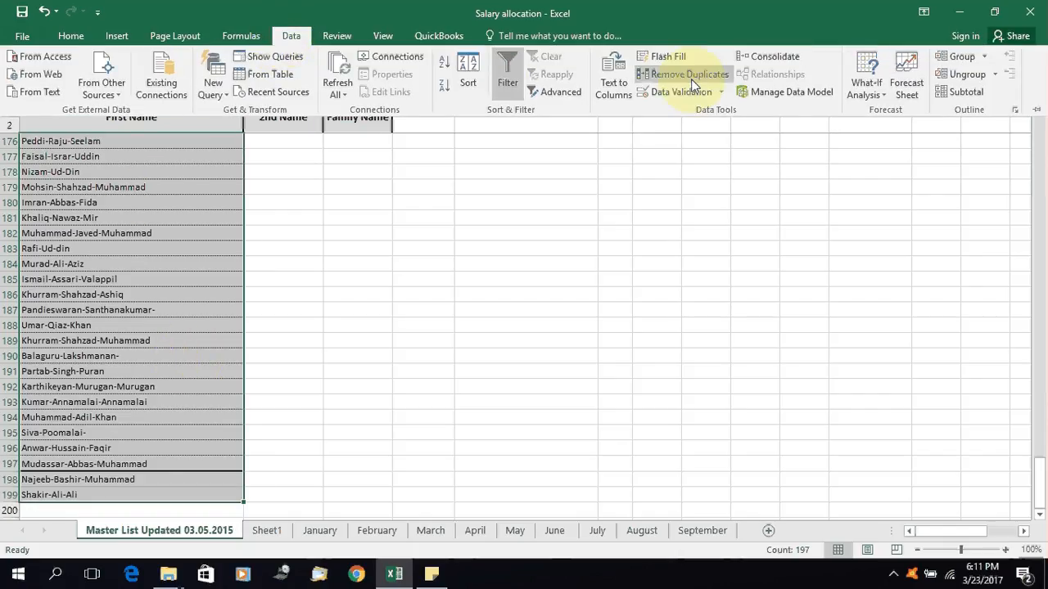
click(620, 95)
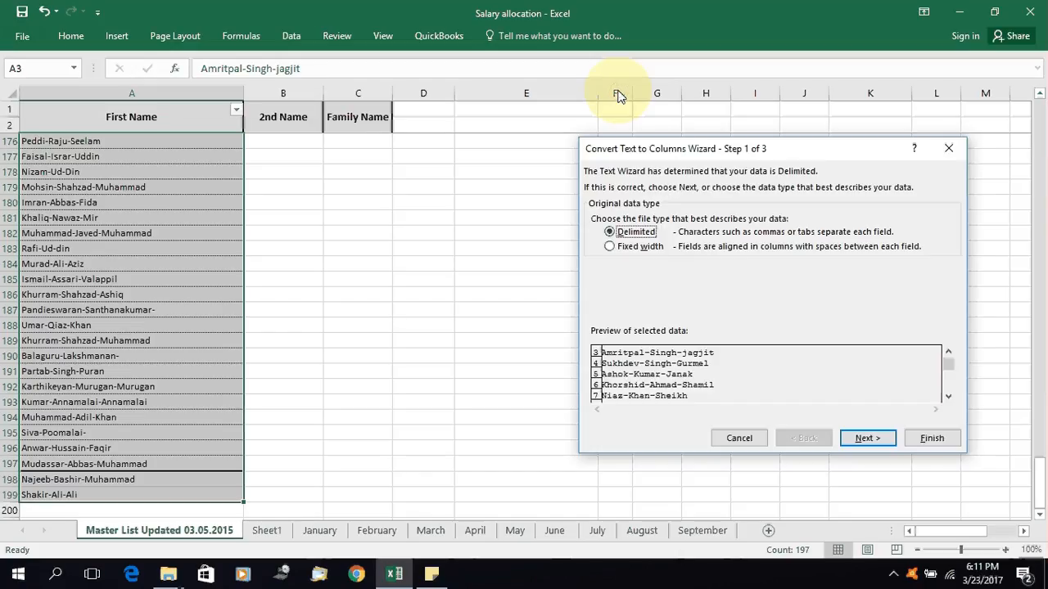
click(865, 439)
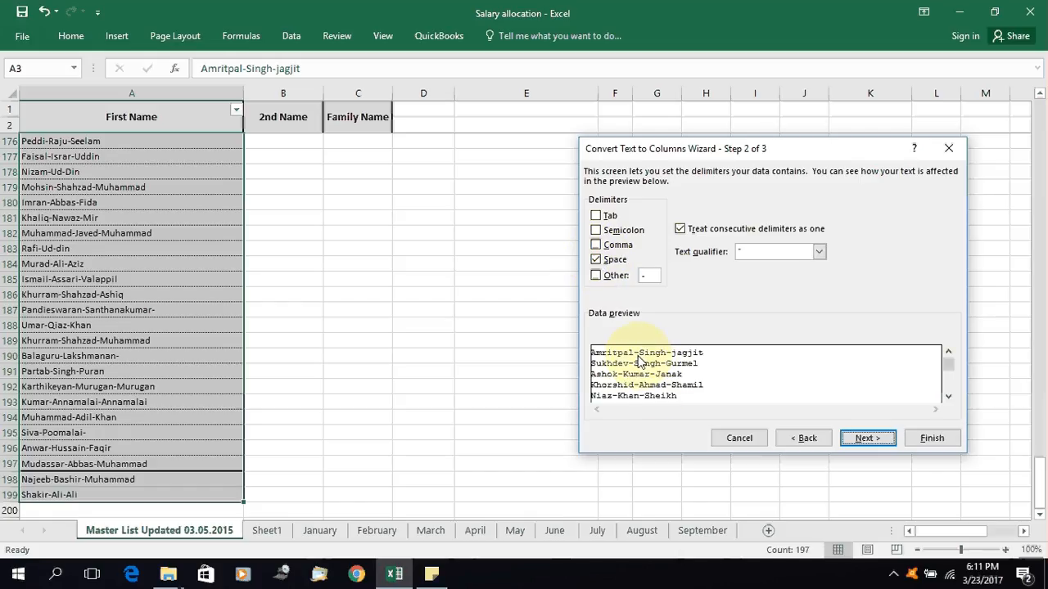
Step: Use a custom hyphen (-) instead of Space as the only delimiter and finish splitting the names into columns
click(599, 261)
click(603, 263)
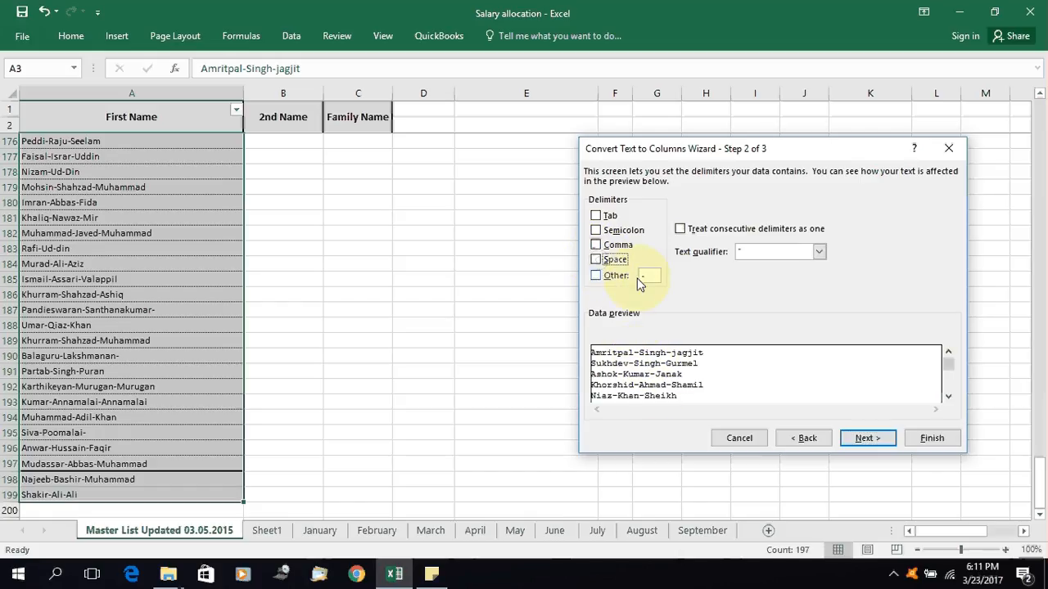
click(652, 277)
text(-)
click(602, 277)
click(601, 276)
click(601, 277)
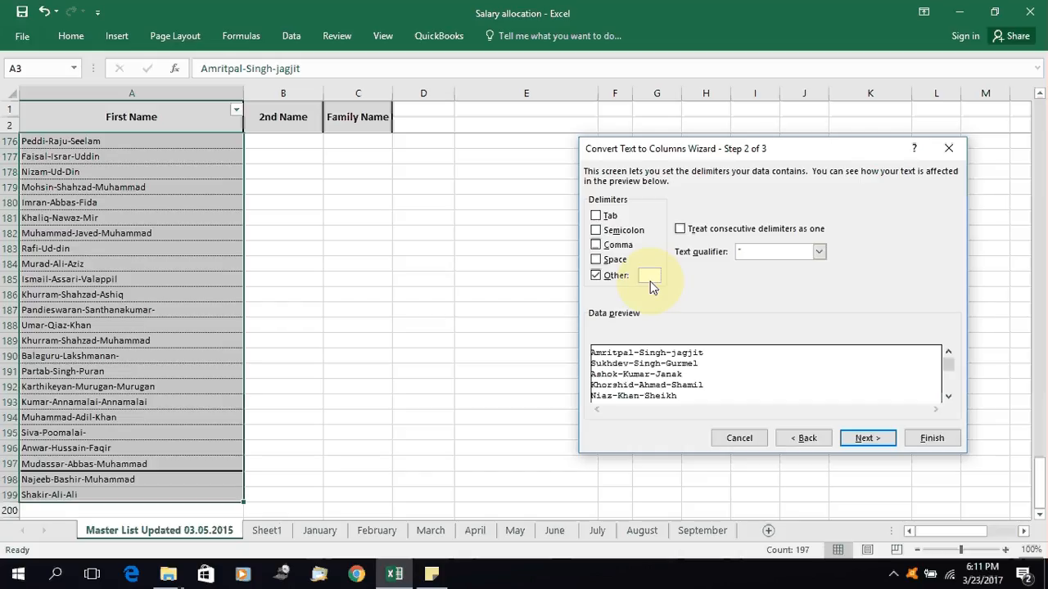
text(-)
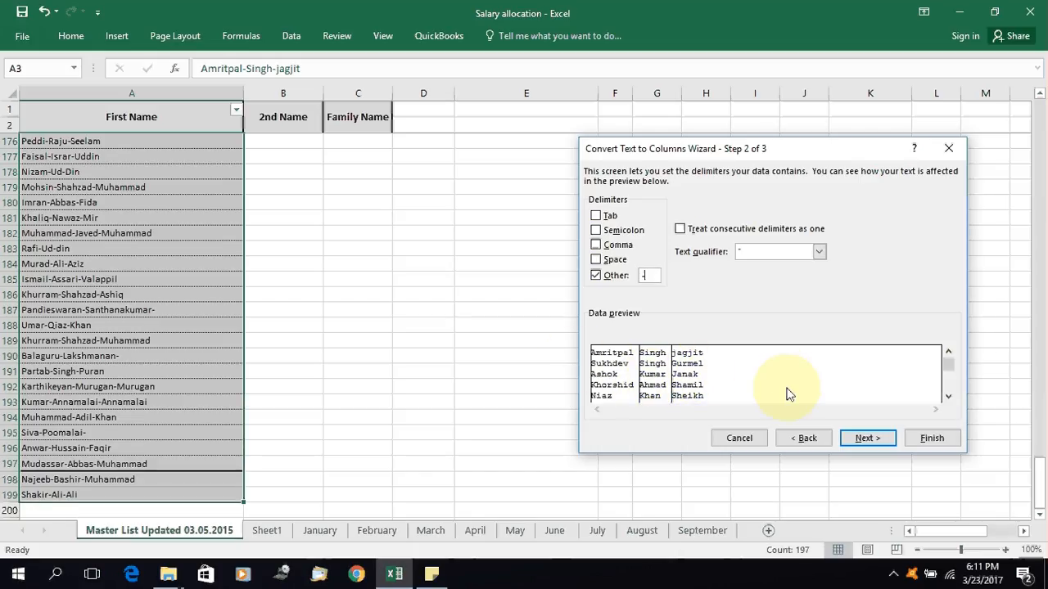
click(929, 440)
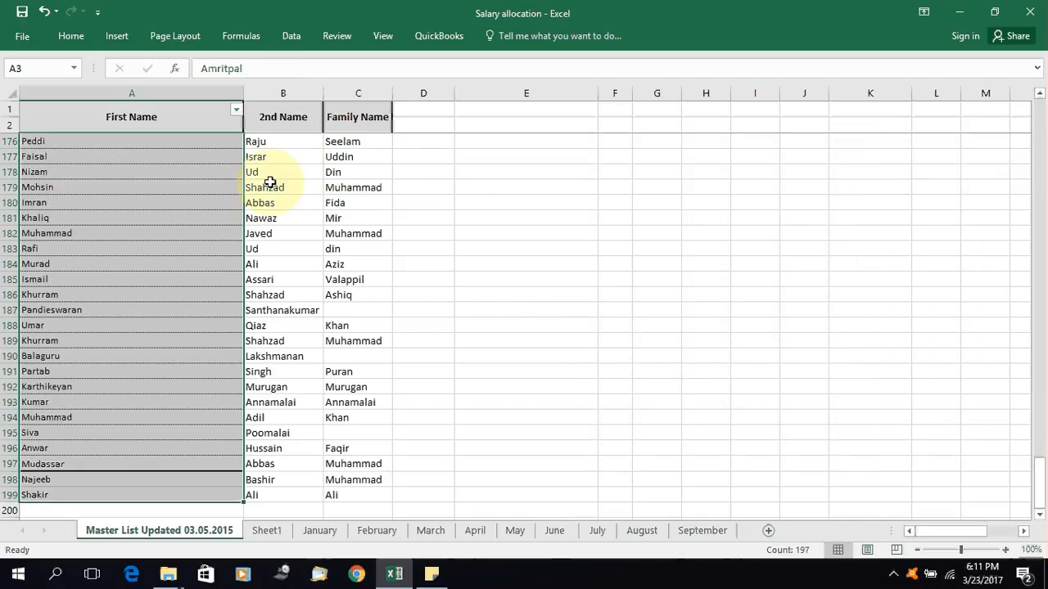